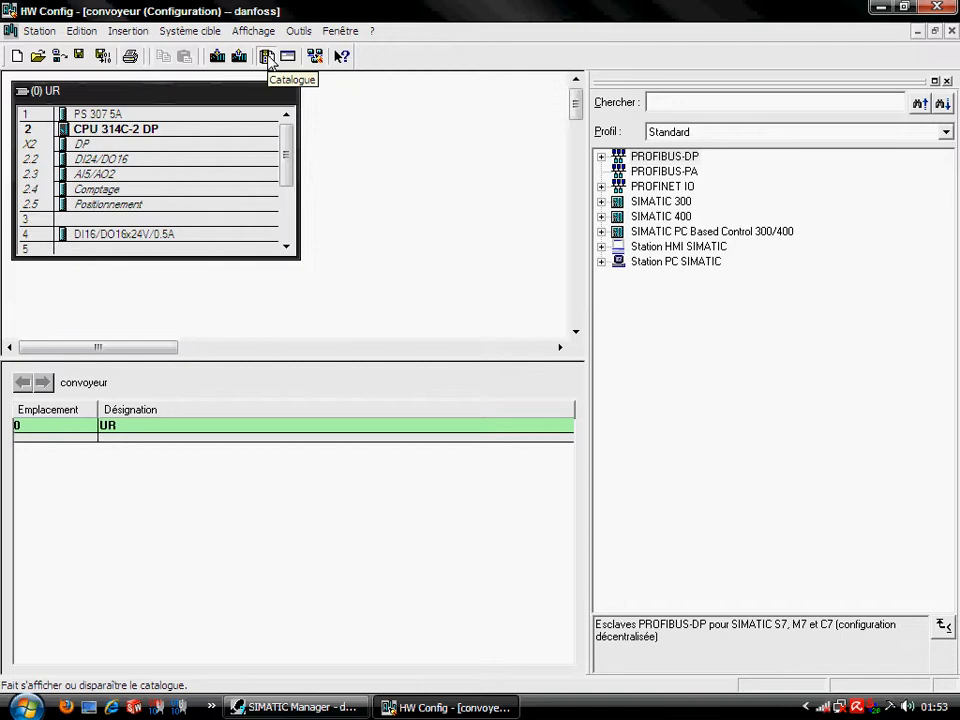
left_click(268, 57)
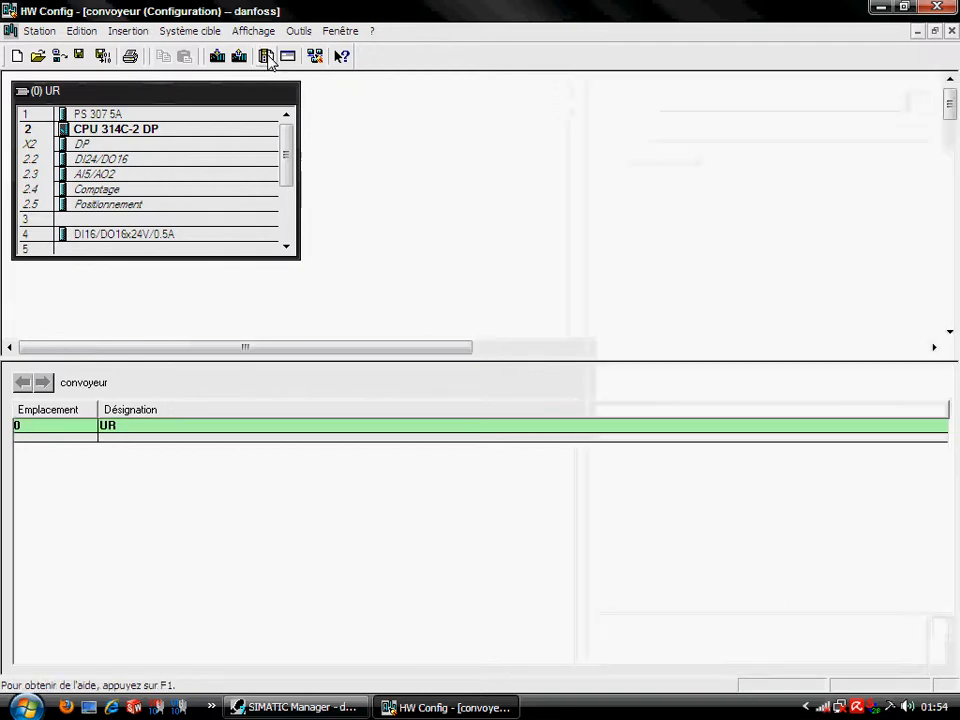
left_click(267, 57)
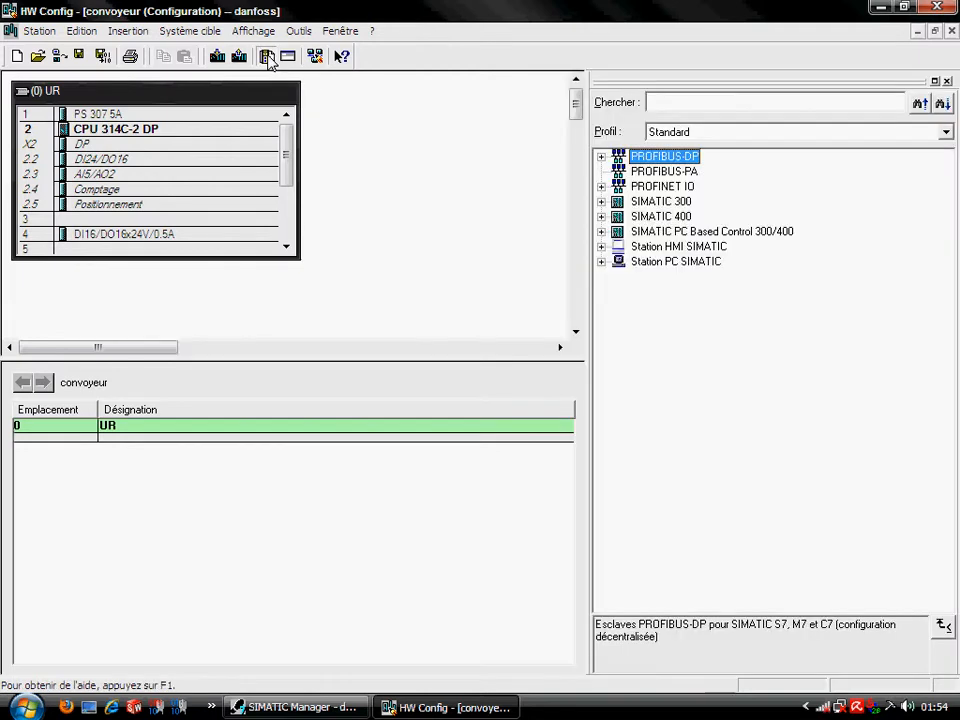
left_click(267, 57)
left_click(267, 57)
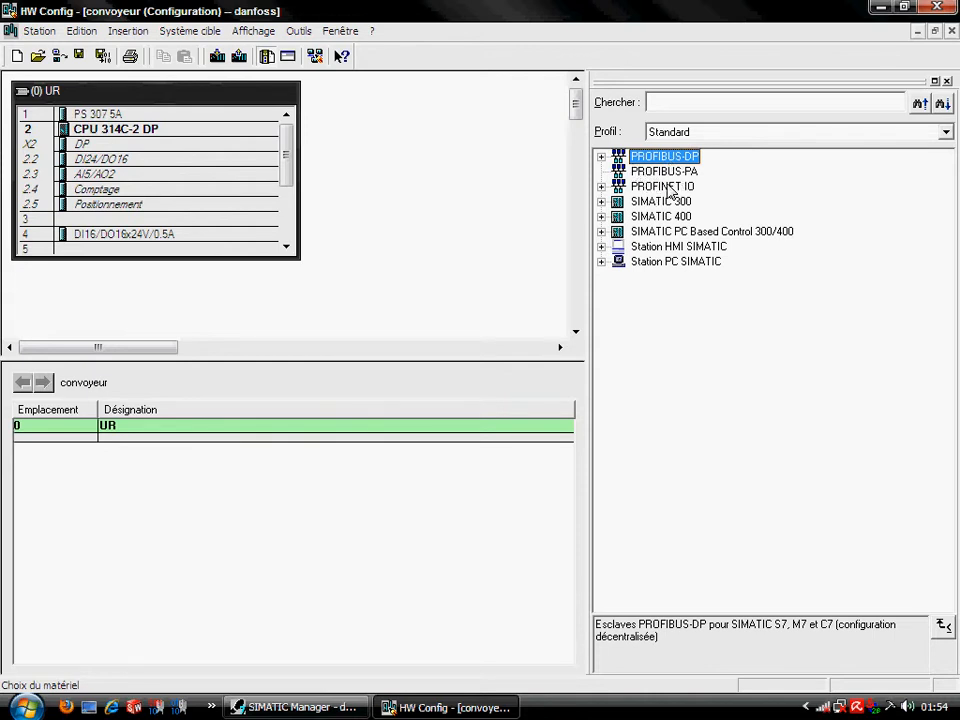
Expand PROFIBUS-DP in the hardware catalogue and search the catalogue for "danfoss".
left_click(602, 157)
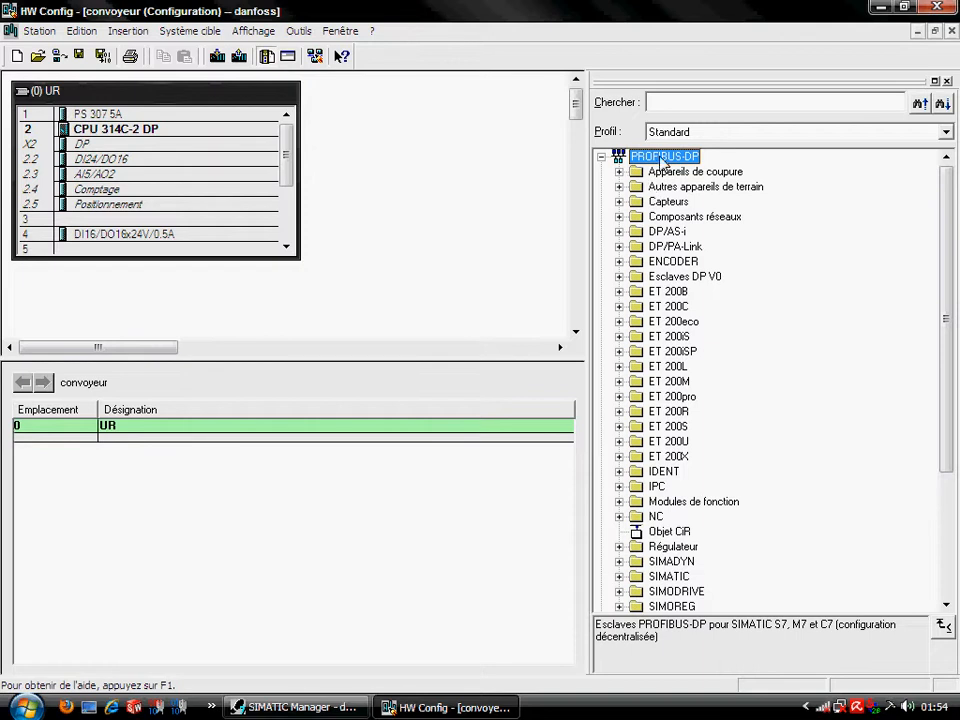
left_click(705, 102)
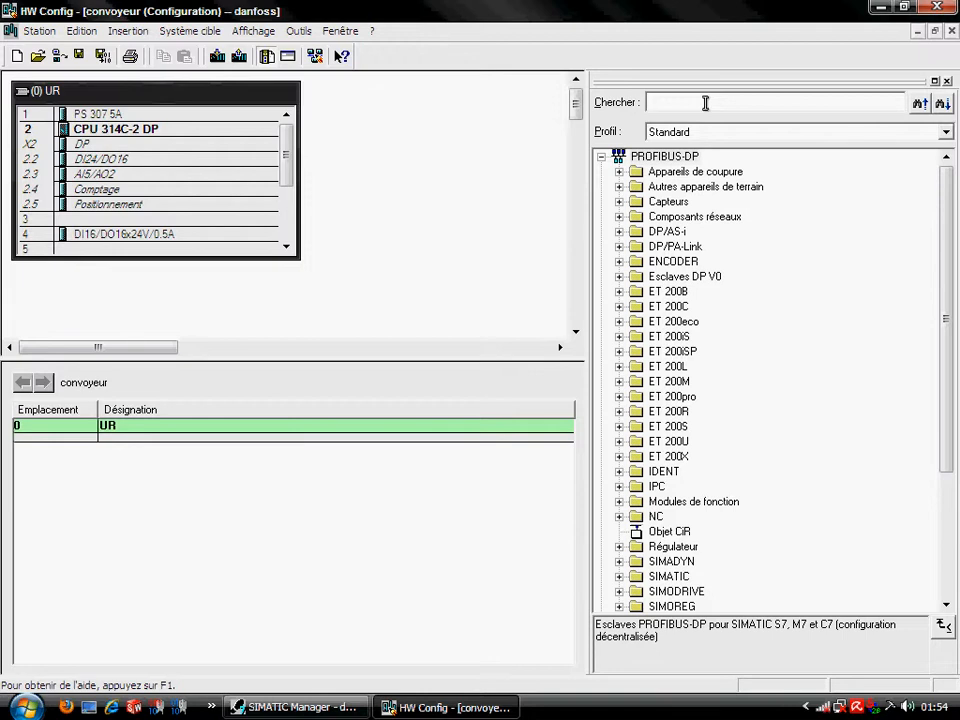
type("danfoss")
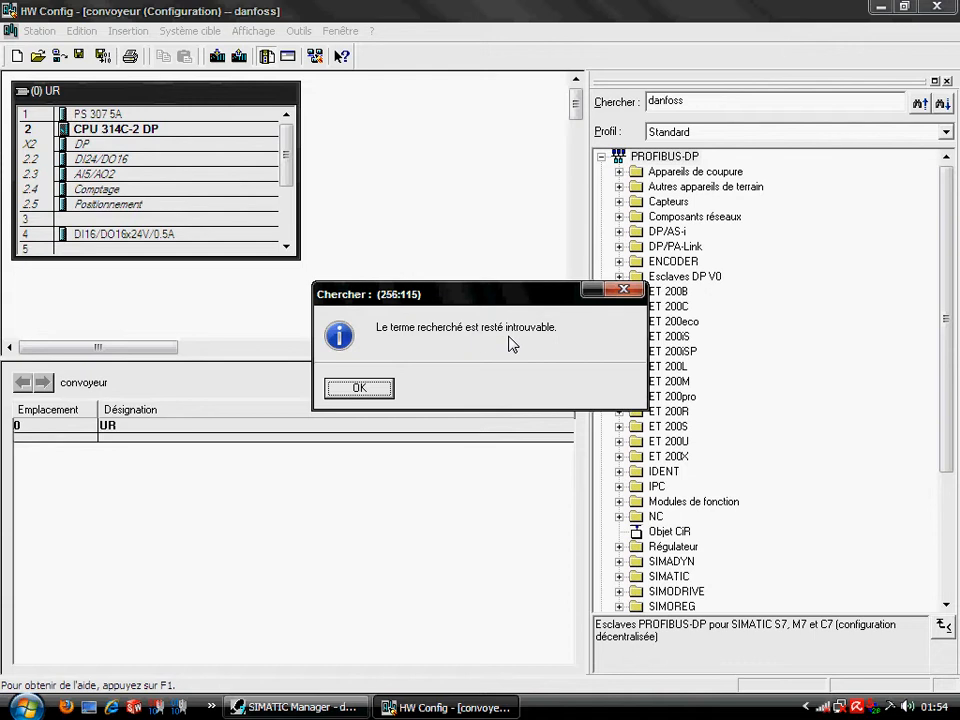
left_click(359, 389)
left_click(360, 390)
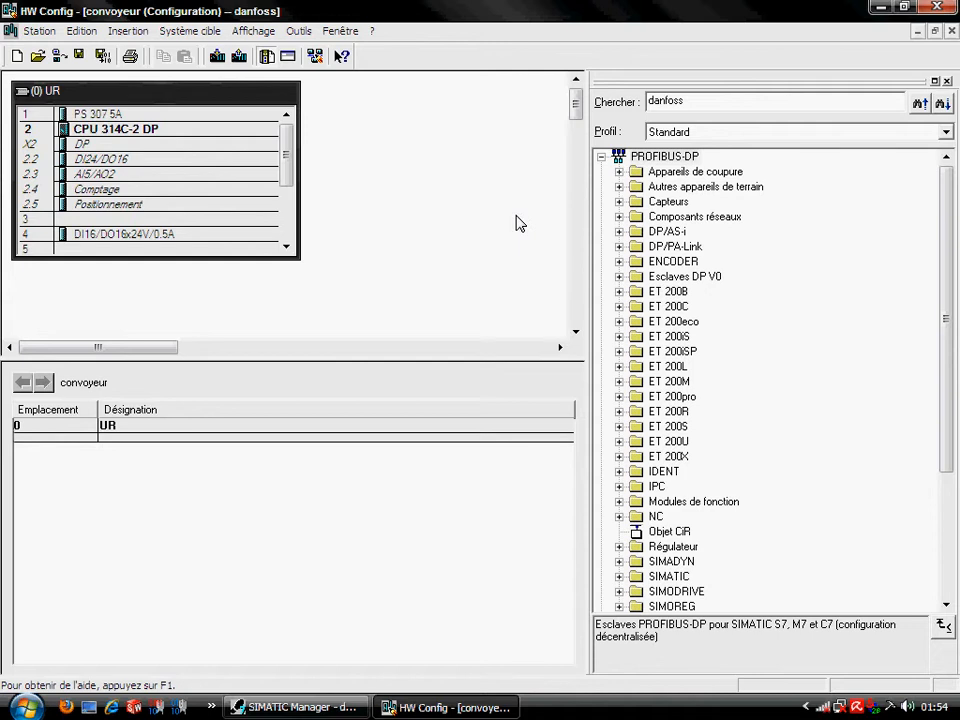
Start installing GSD files and choose the FC 100 200 300 folder under DanfossDrivesGSDfiles-ver12, Danfoss Drives GSD files, as the source directory.
left_click(301, 33)
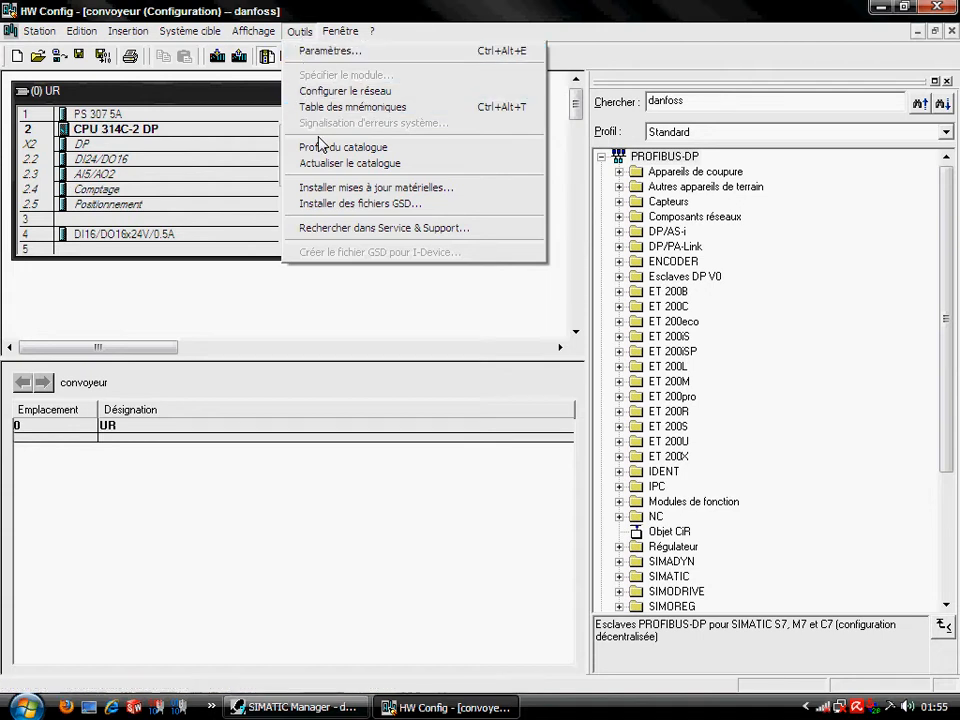
left_click(366, 205)
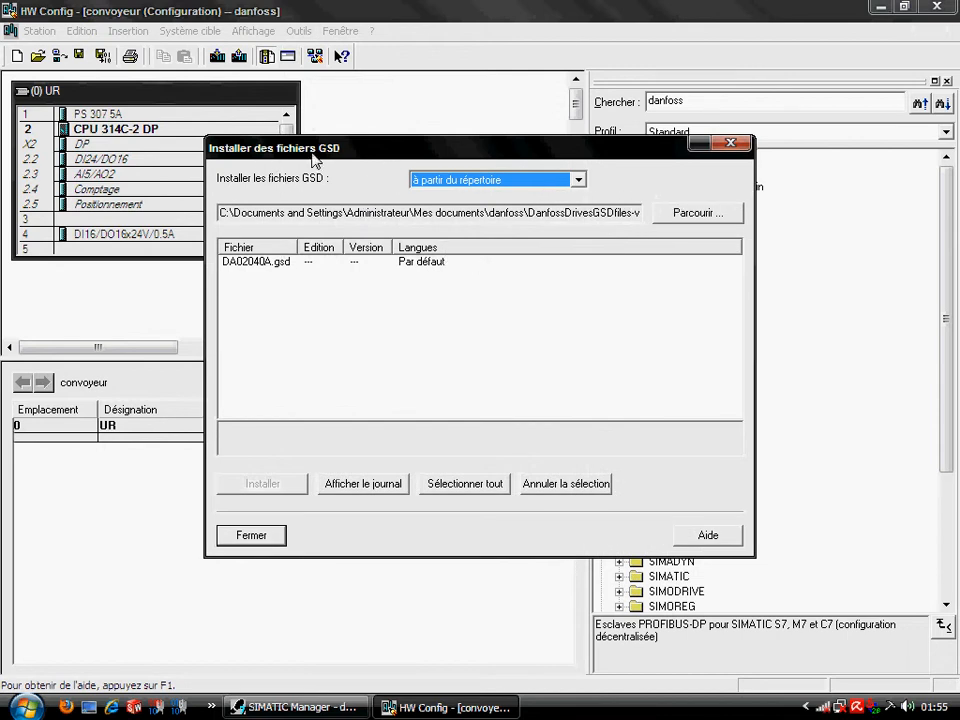
left_click(686, 216)
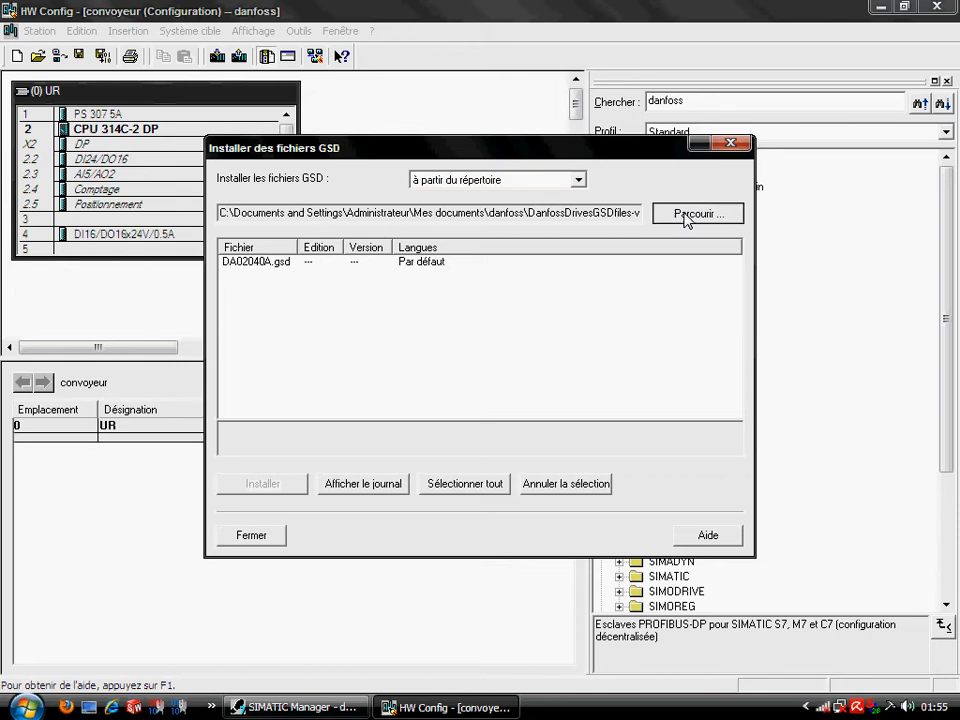
left_click(498, 274)
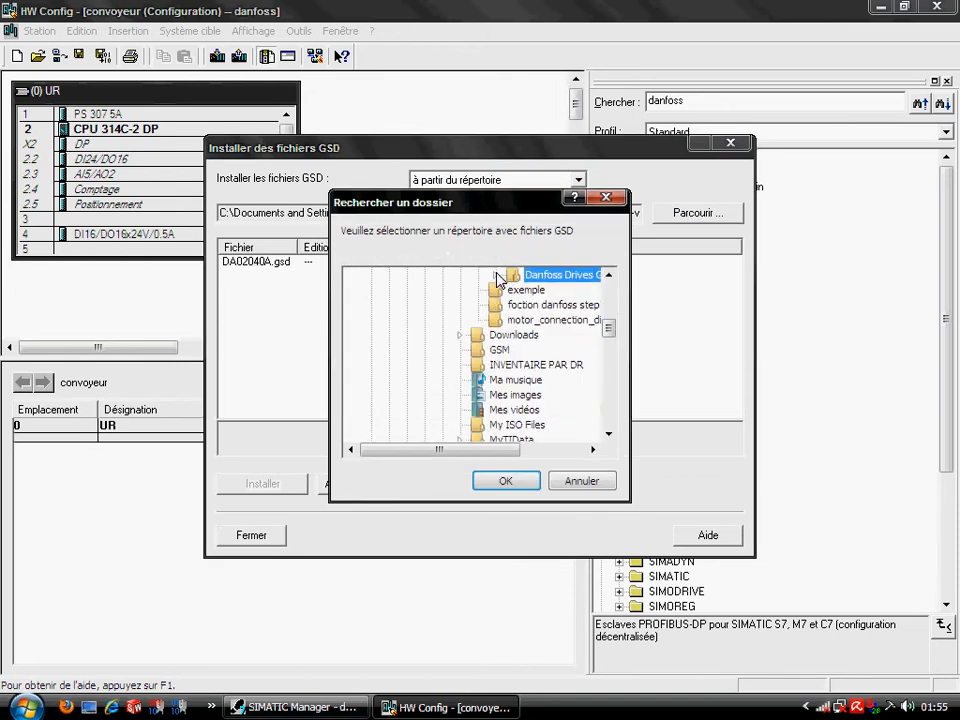
left_click(484, 335)
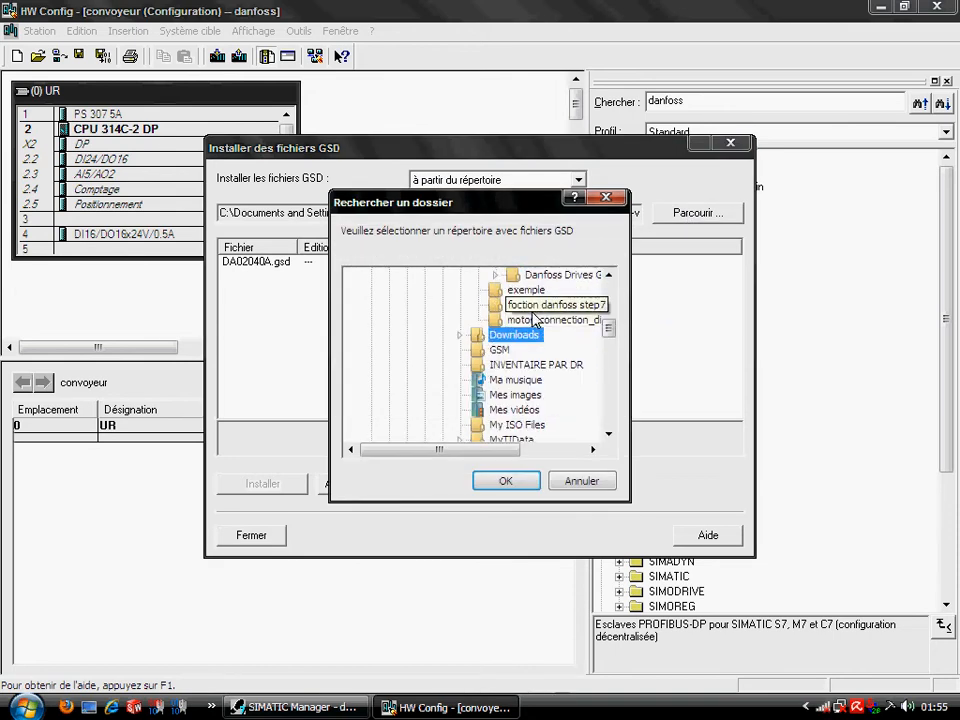
mouse_move(609, 327)
left_mouse_down()
mouse_move(605, 302)
mouse_move(606, 322)
left_mouse_up()
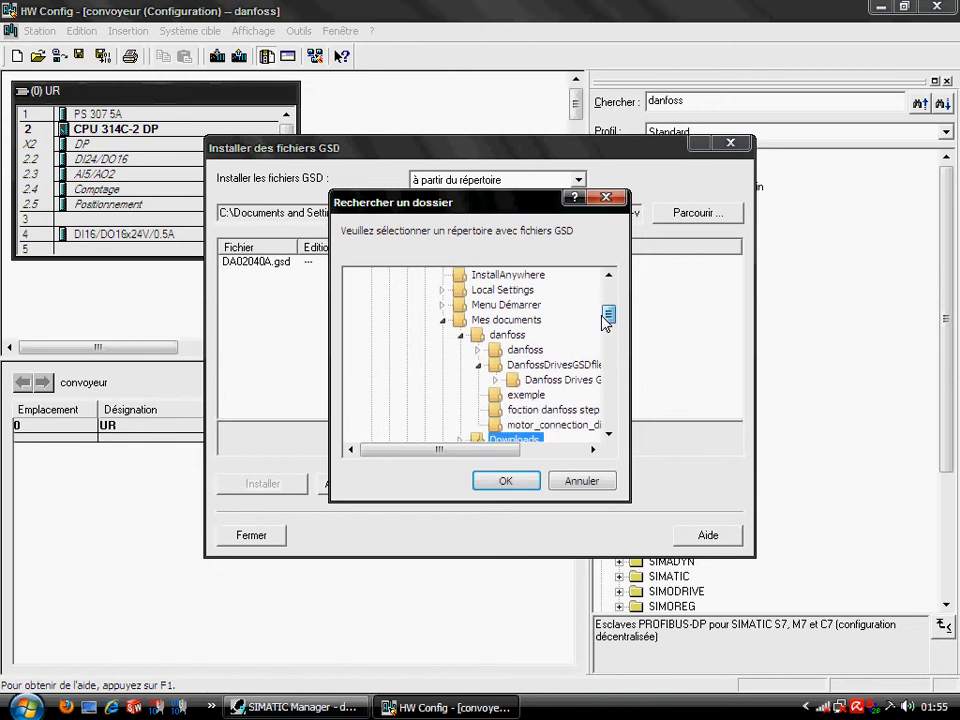
left_click(502, 364)
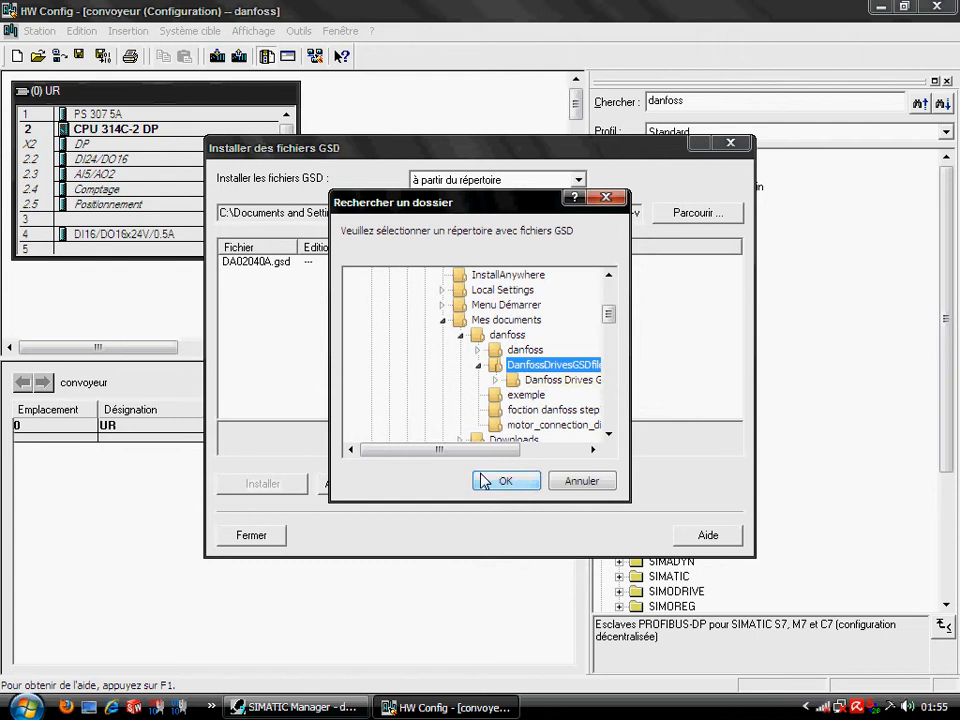
left_click_drag(477, 452, 527, 456)
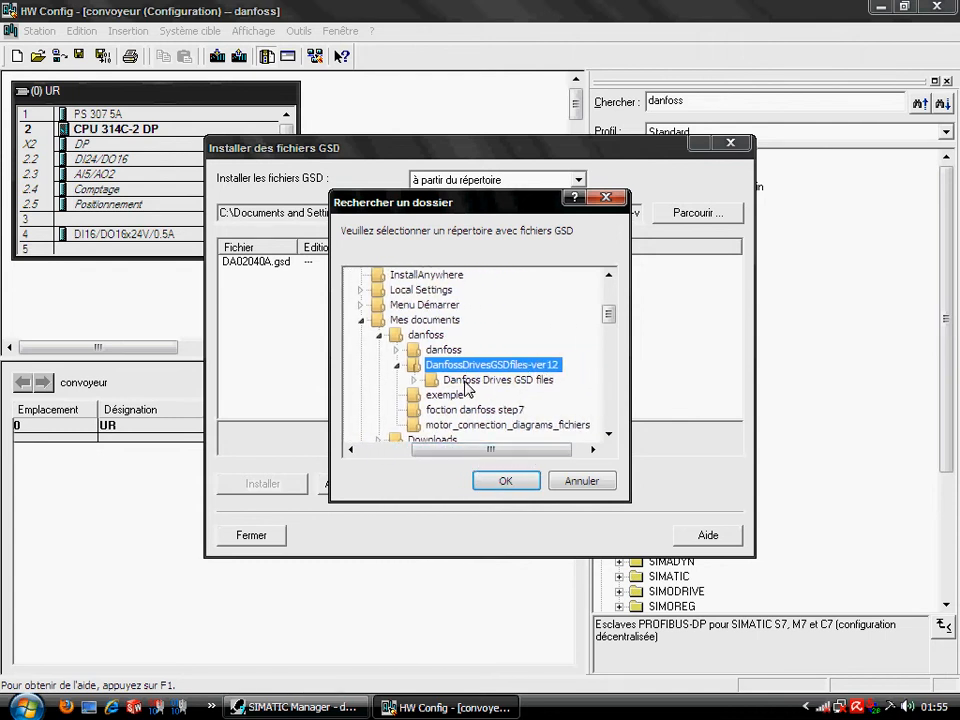
left_click(447, 381)
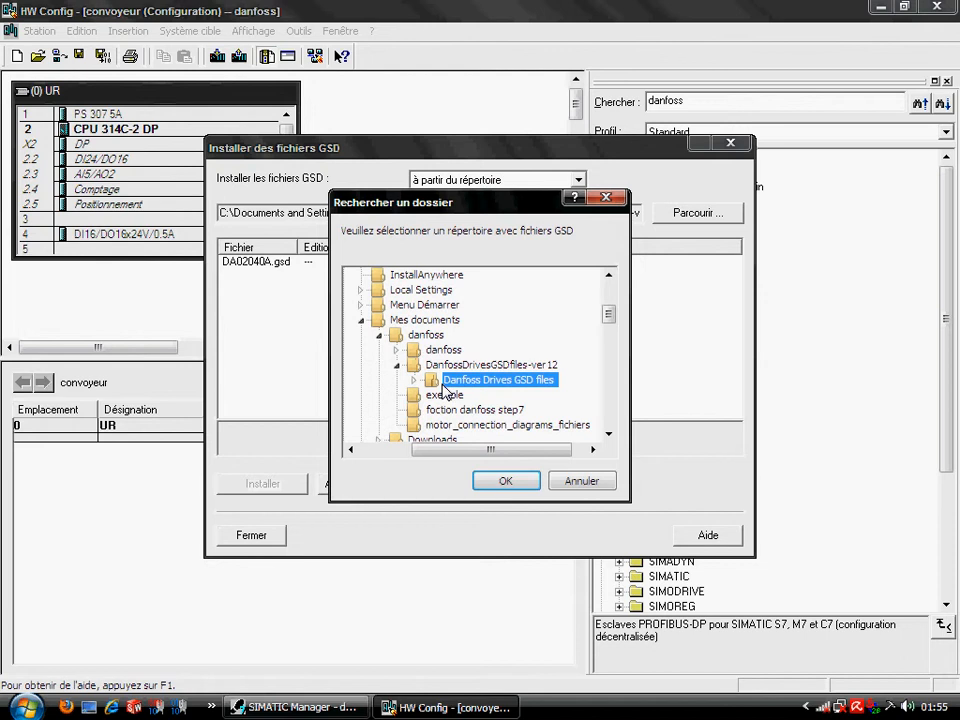
left_click(414, 381)
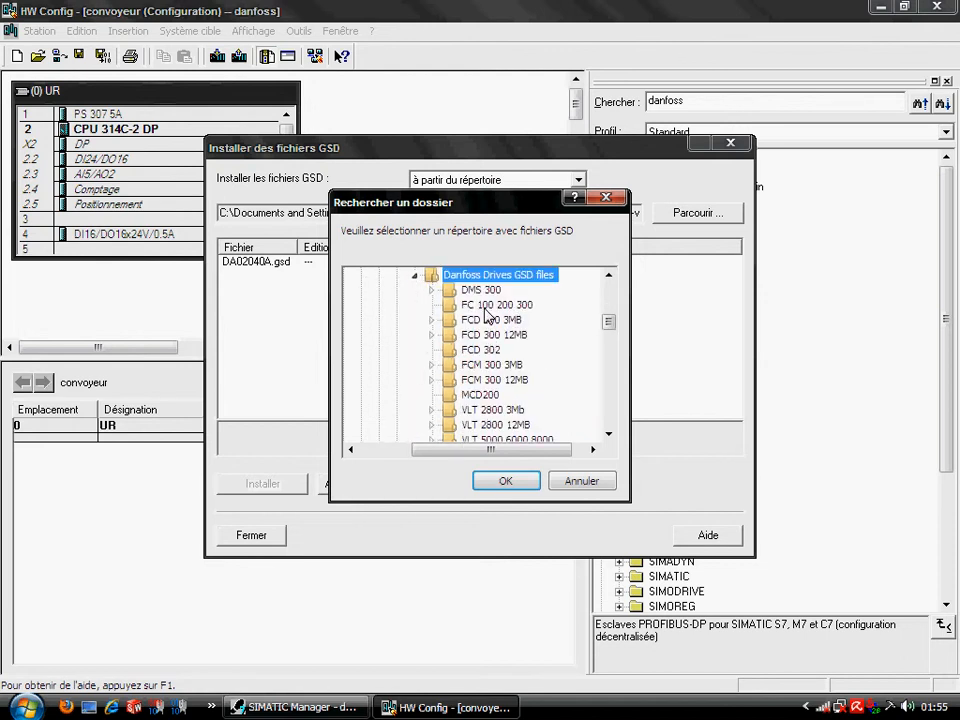
left_click(460, 307)
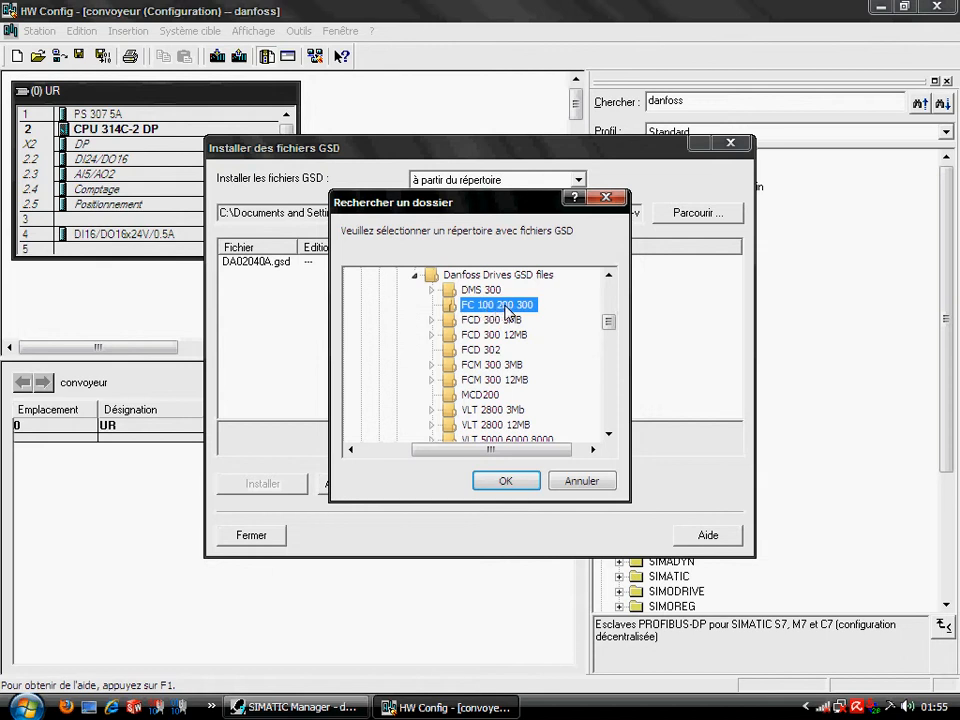
left_click(506, 482)
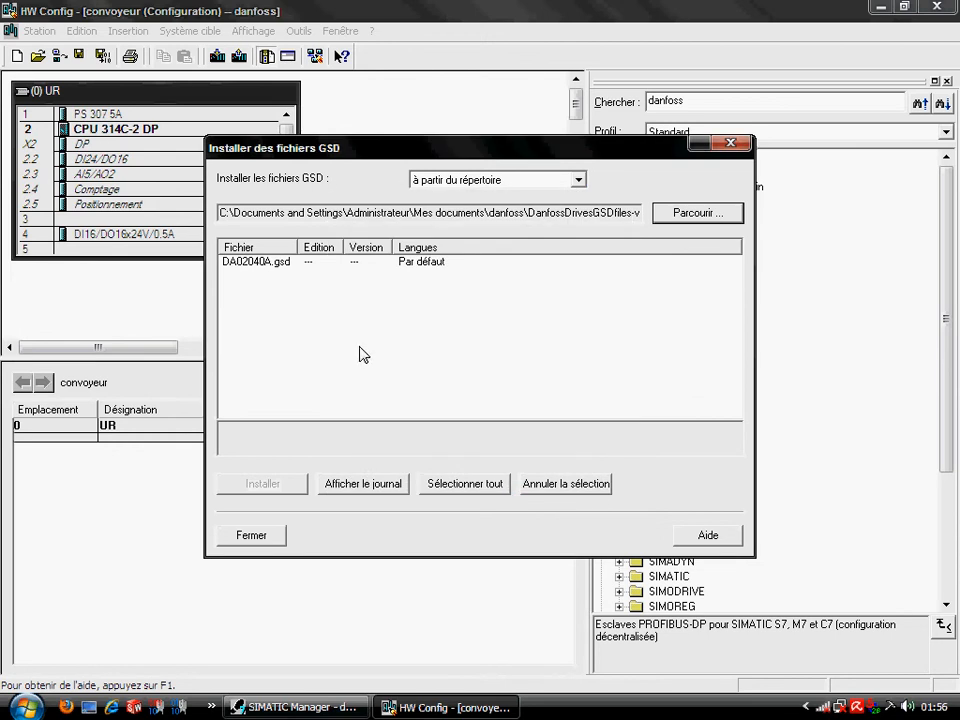
Install the GSD file DA02040A.gsd for the FC100/200/300 series and close the installation dialog.
left_click(244, 263)
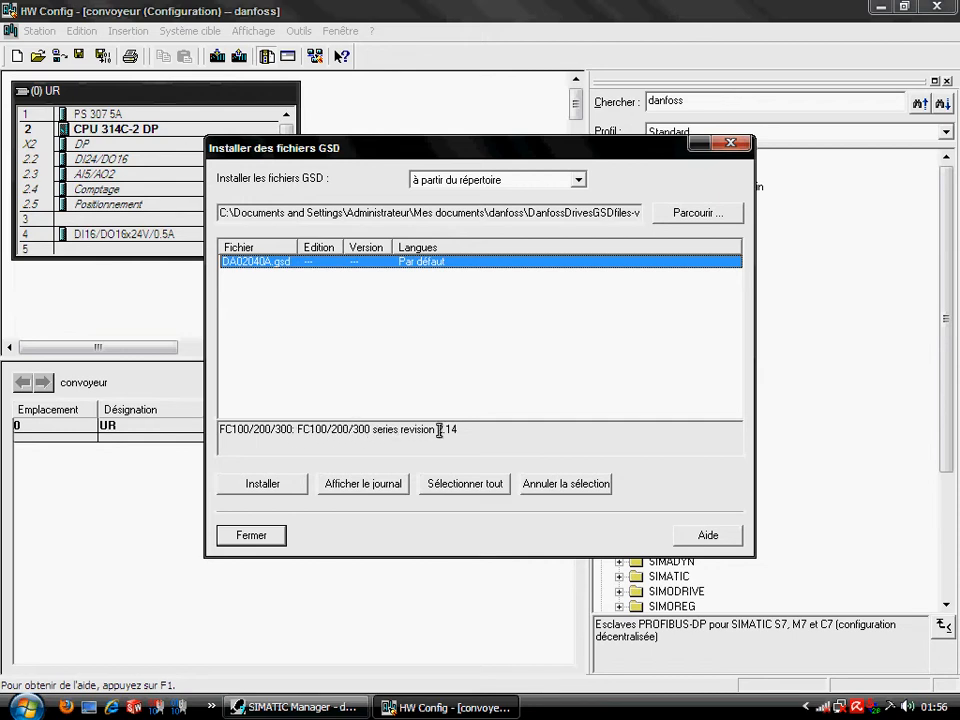
left_click(263, 484)
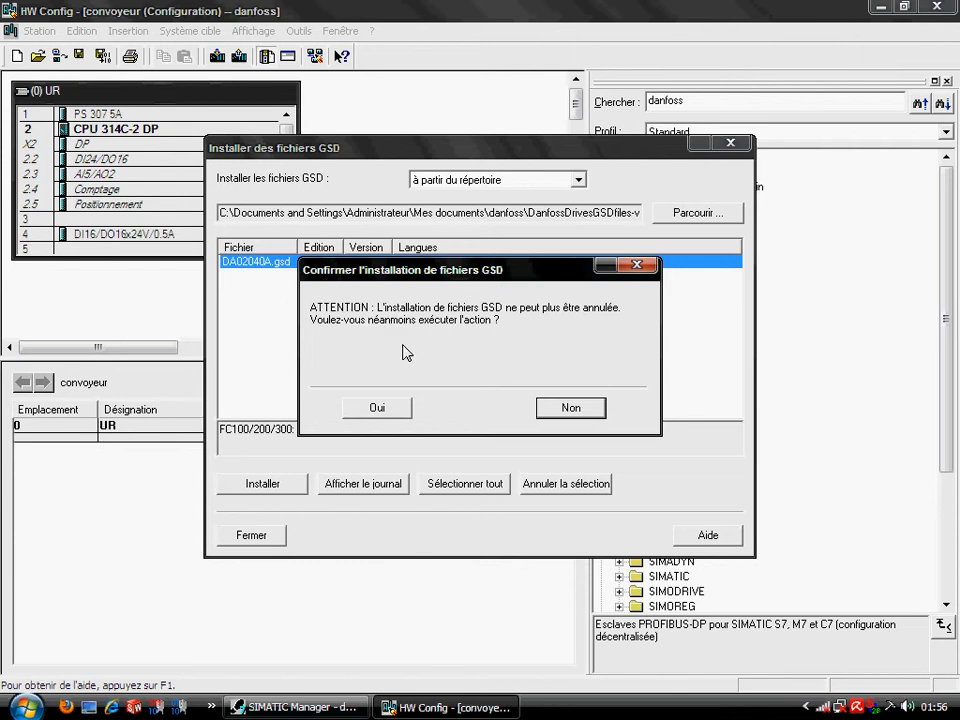
left_click(393, 414)
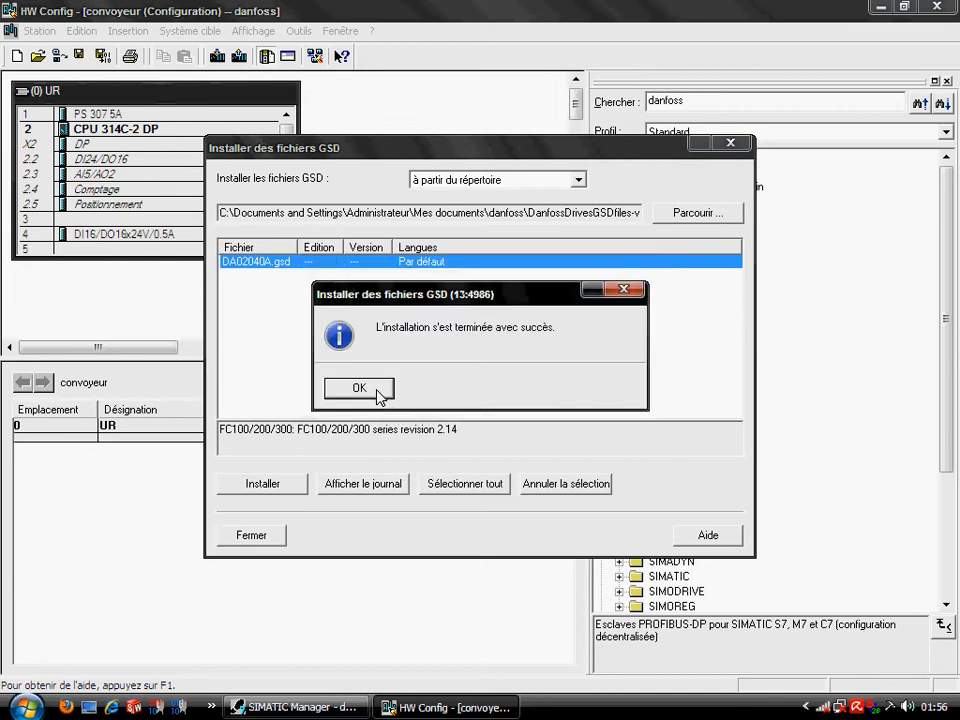
left_click(360, 389)
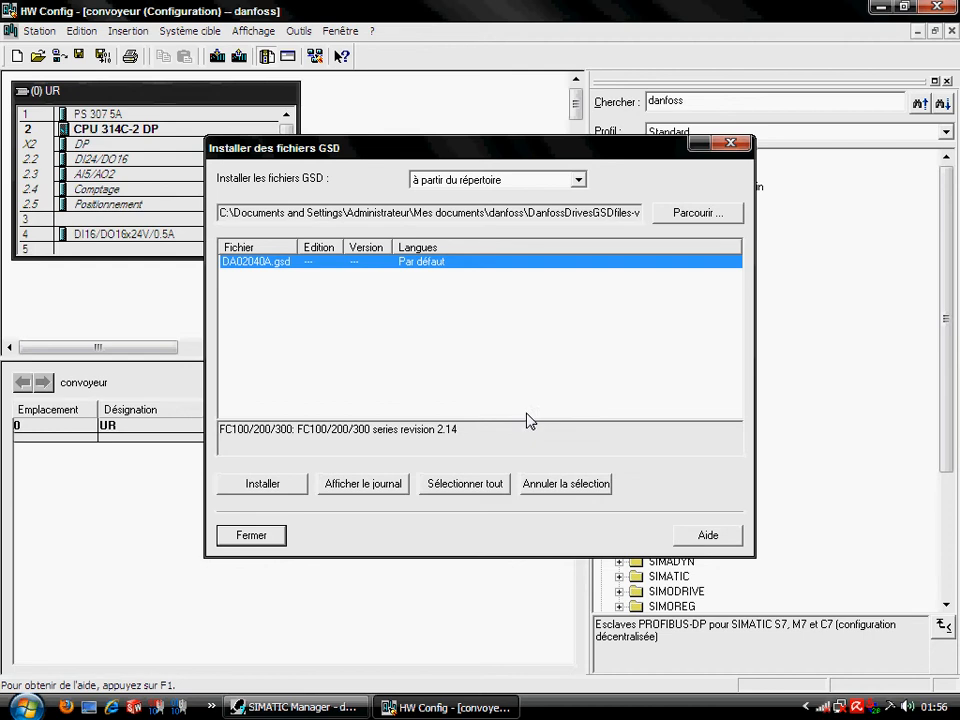
key("Escape")
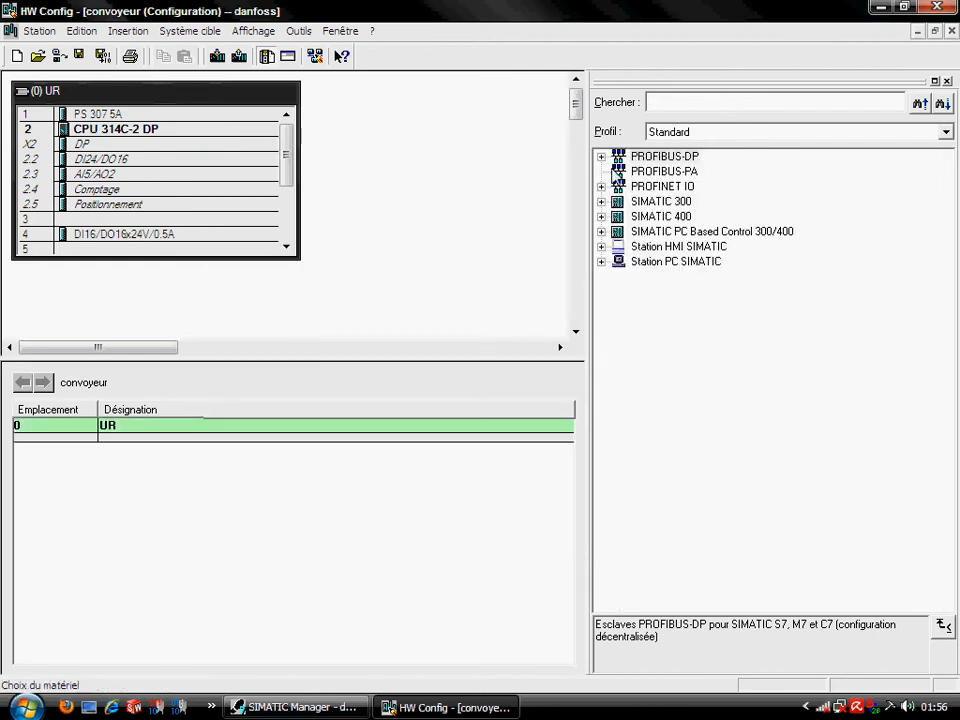
Search the PROFIBUS-DP section of the updated catalogue for "danfoss" again.
left_click(602, 157)
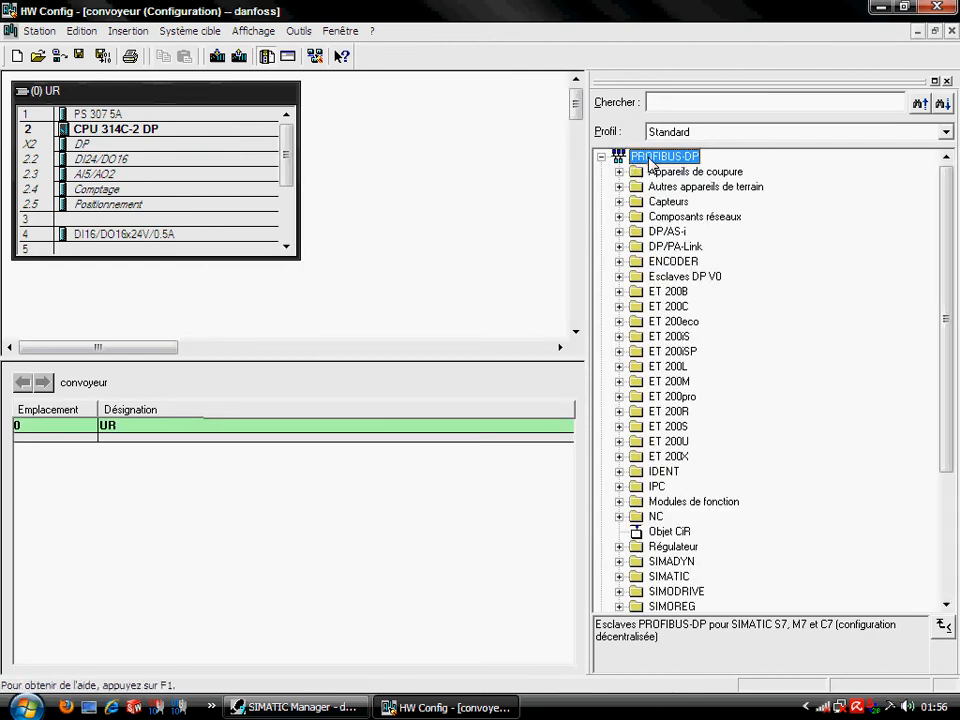
left_click(693, 101)
type("d")
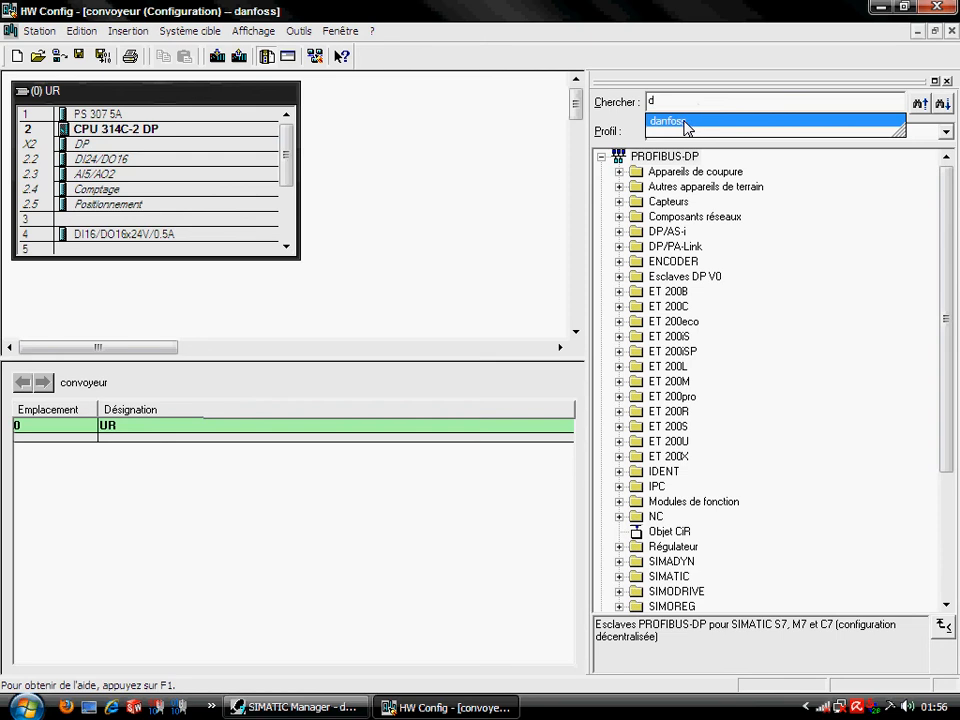
left_click(690, 122)
key("Return")
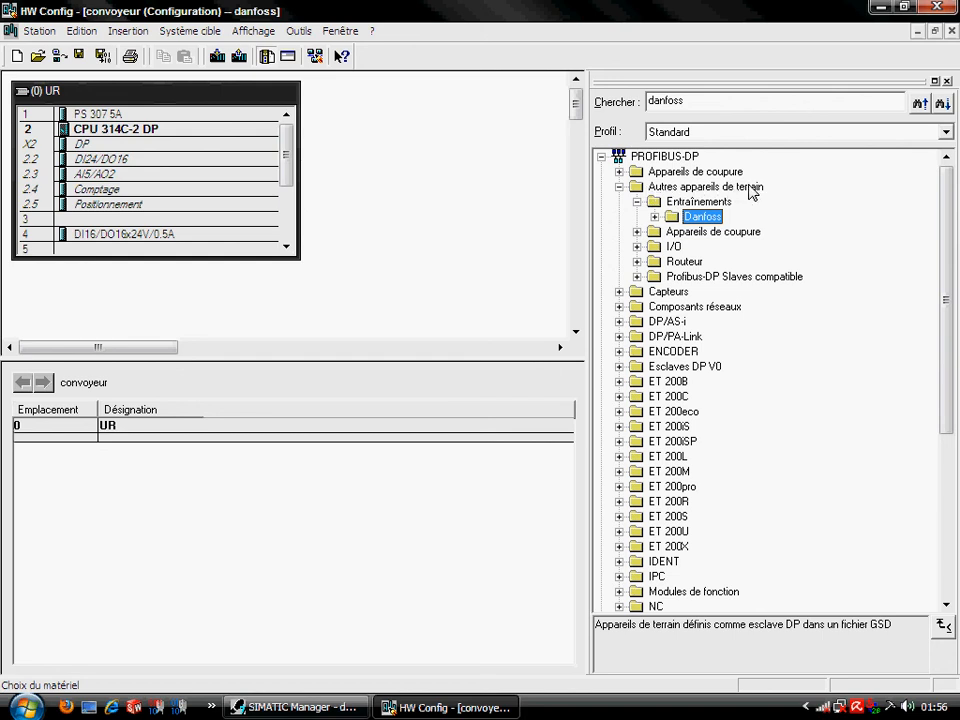
Expand the Danfoss drives folder down to the FC100/200/300 device's modules and select Module universel.
left_click(655, 217)
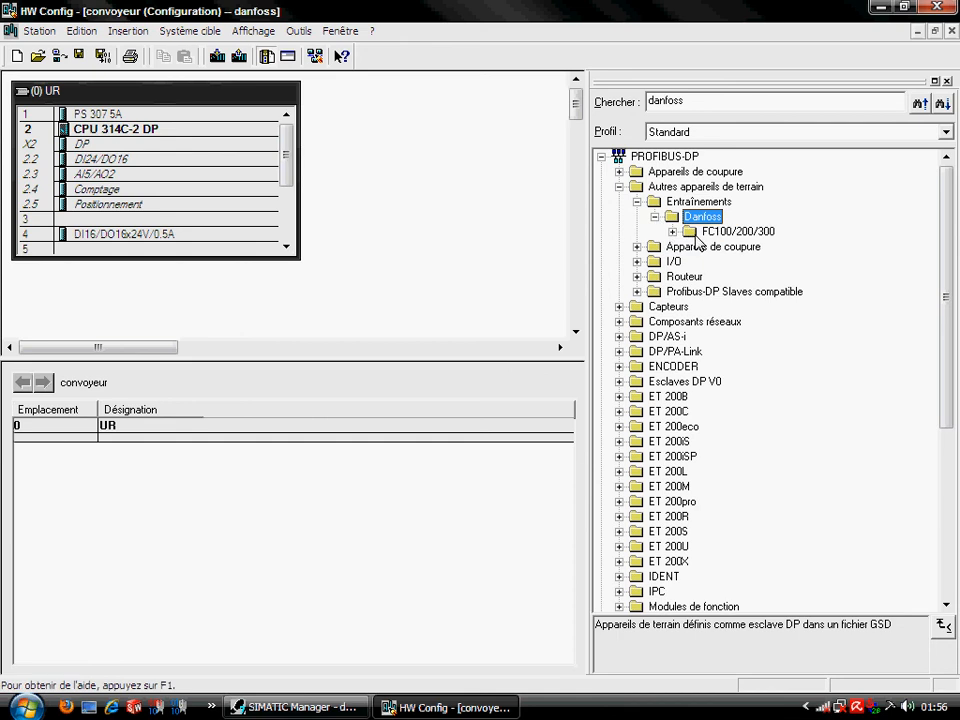
left_click(673, 231)
left_click(690, 246)
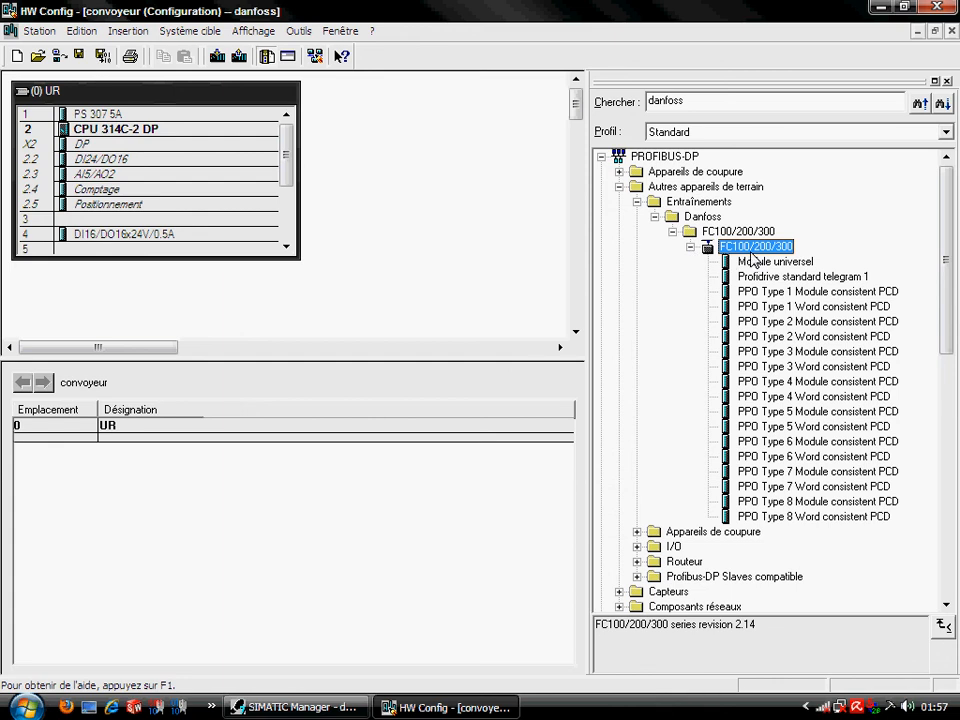
left_click(747, 263)
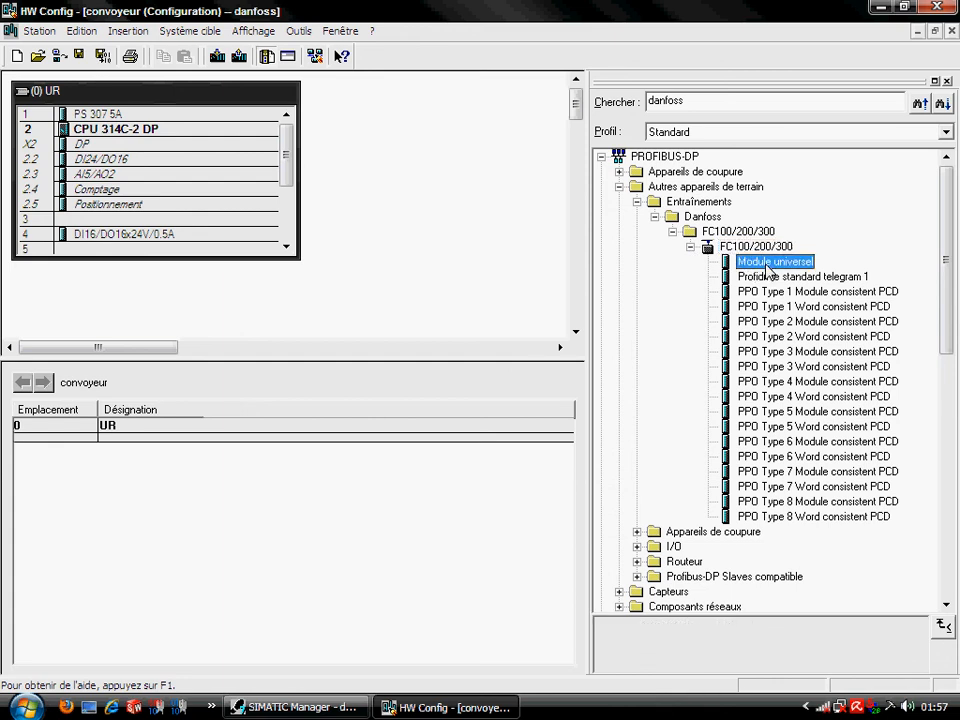